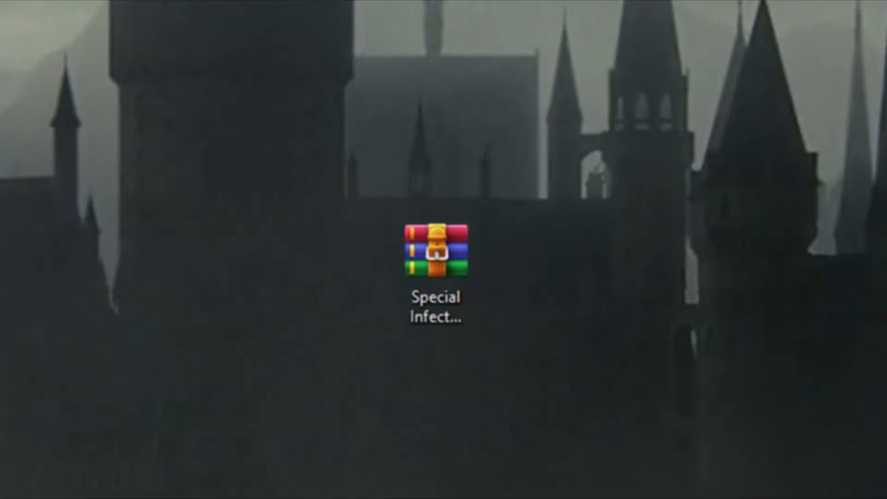
Extract the Special Infected Themes archive here and enter the extracted folder
{"action": "left_click", "coordinate": [454, 280]}
{"action": "right_click", "coordinate": [450, 283]}
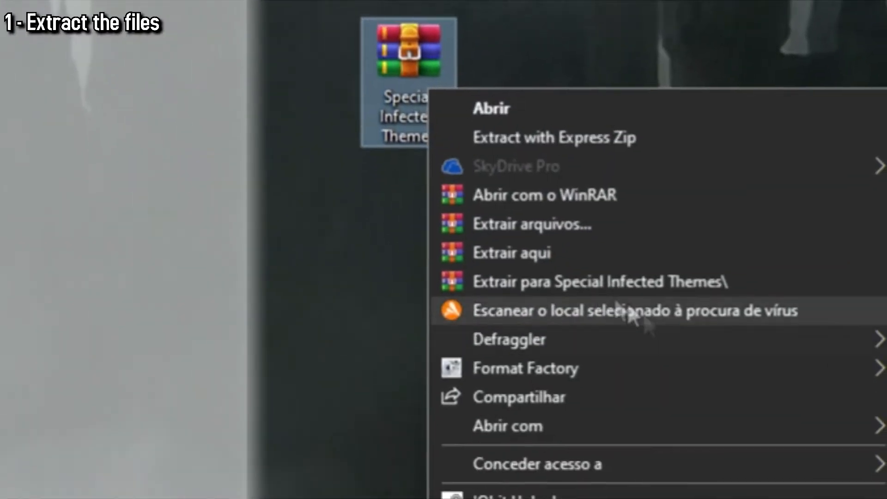
{"action": "left_click", "coordinate": [542, 254]}
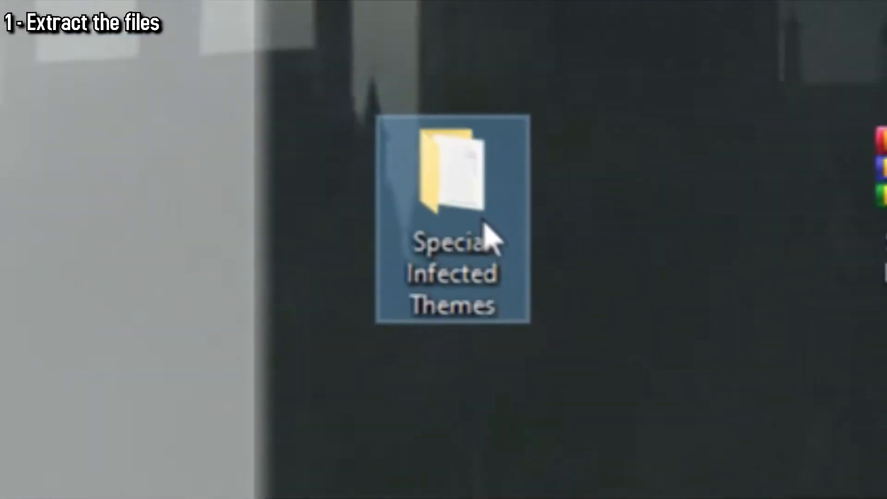
{"action": "double_click", "coordinate": [561, 265]}
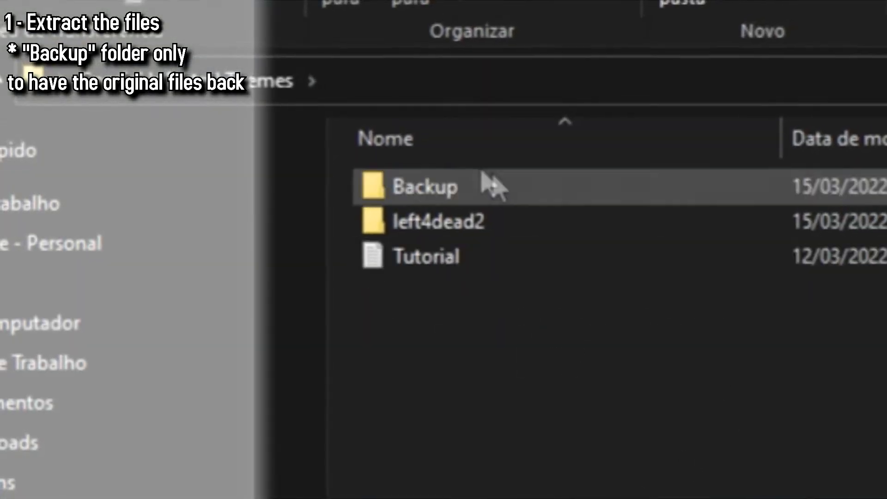
Peek into the Backup folder, return, and select the mod's left4dead2 folder
{"action": "left_click", "coordinate": [454, 190]}
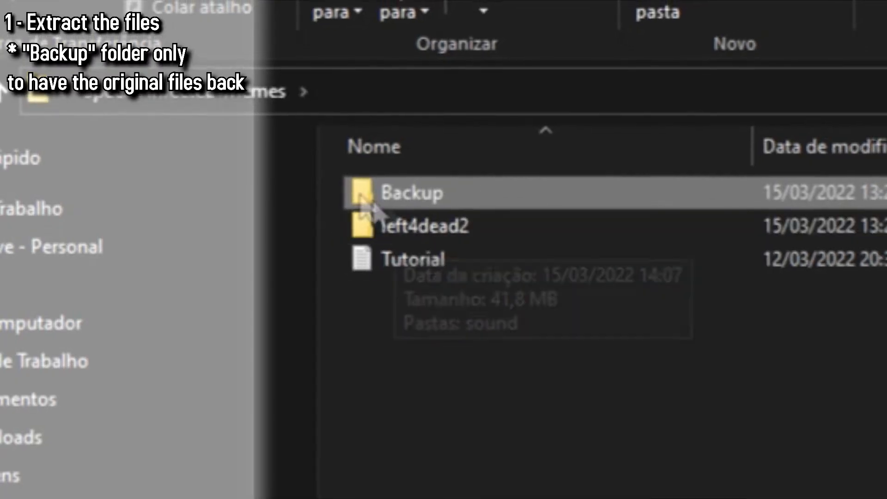
{"action": "double_click", "coordinate": [414, 198]}
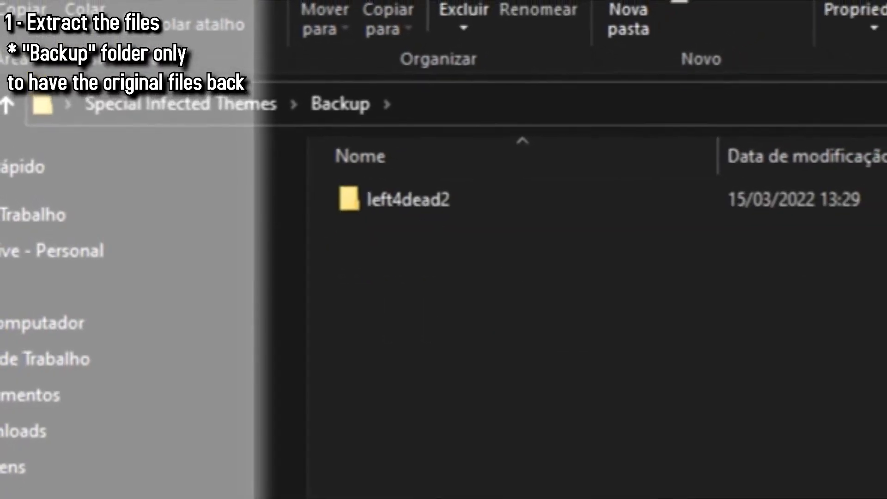
{"action": "key", "text": "alt+Left"}
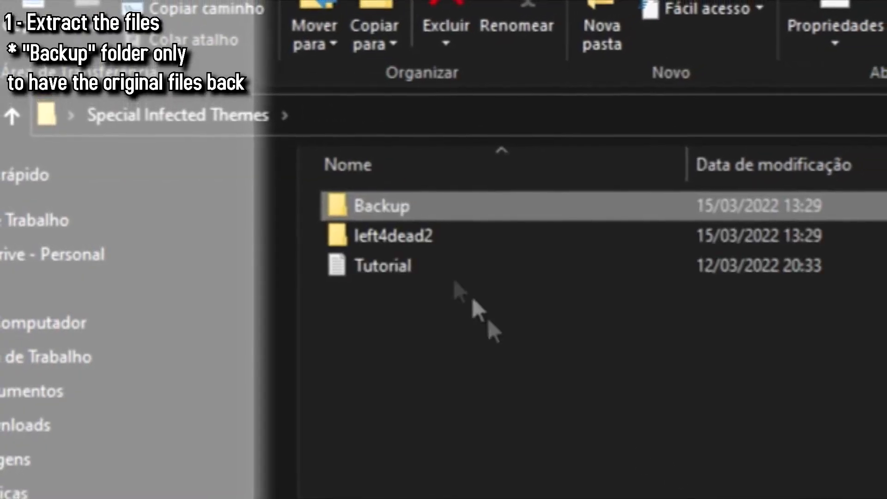
{"action": "left_click", "coordinate": [399, 236]}
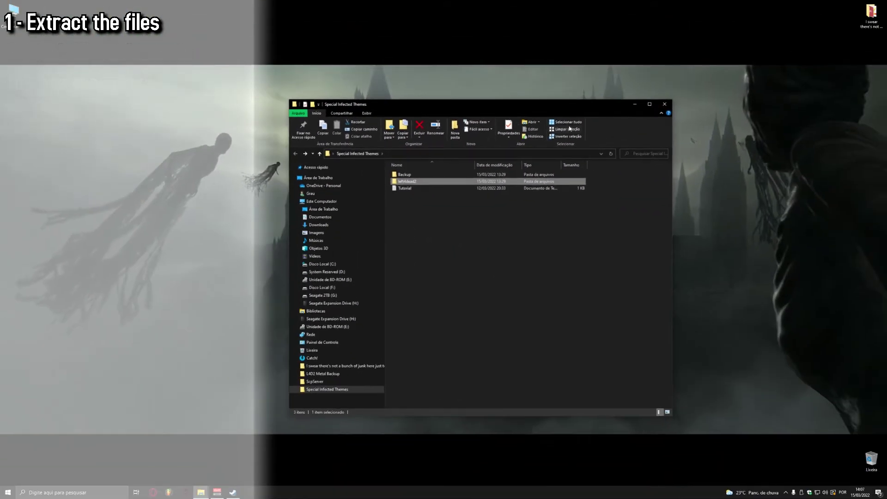
Browse Left 4 Dead 2's installation folder from Steam Properties > Local Files
{"action": "left_click_drag", "start_coordinate": [429, 111], "coordinate": [288, 174]}
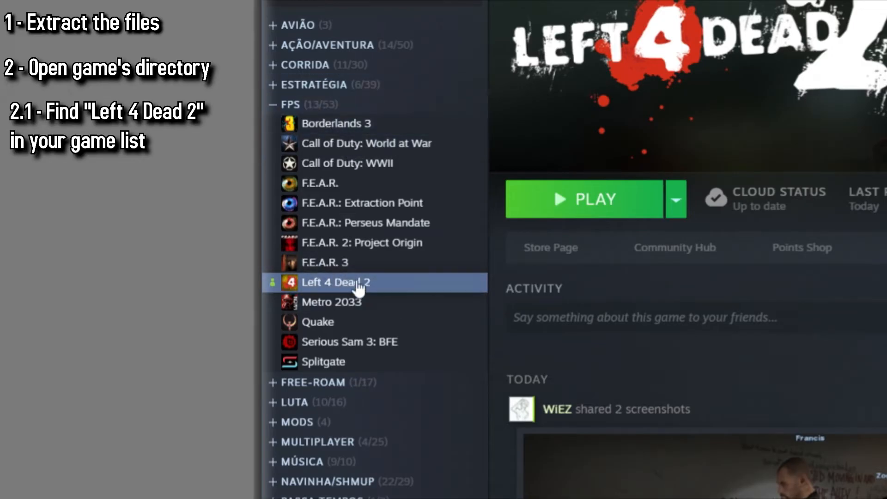
{"action": "right_click", "coordinate": [330, 284]}
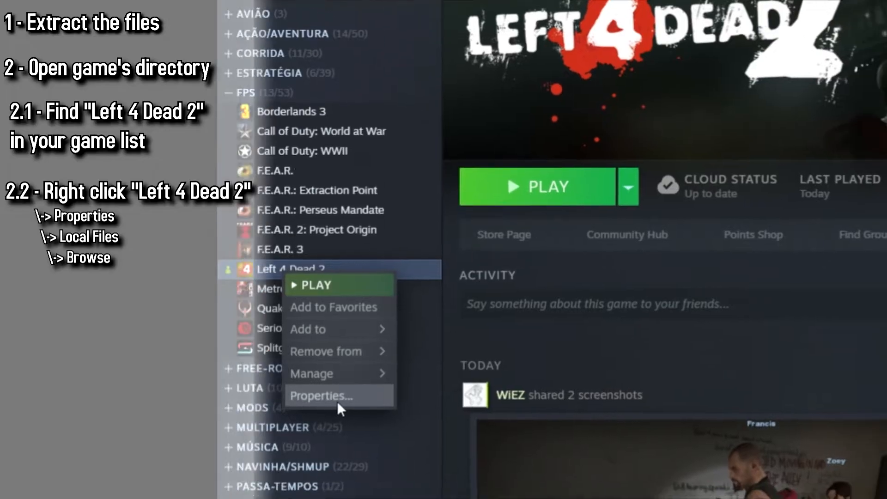
{"action": "left_click", "coordinate": [382, 415]}
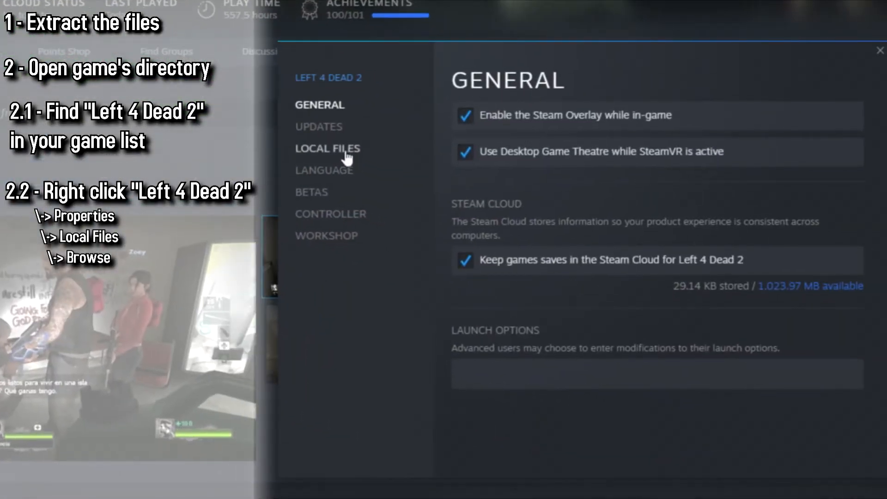
{"action": "left_click", "coordinate": [342, 156]}
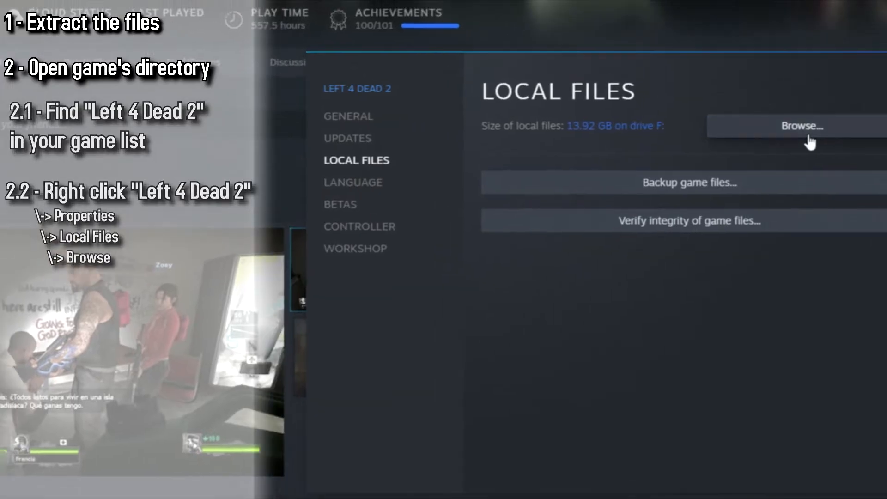
{"action": "left_click", "coordinate": [775, 129]}
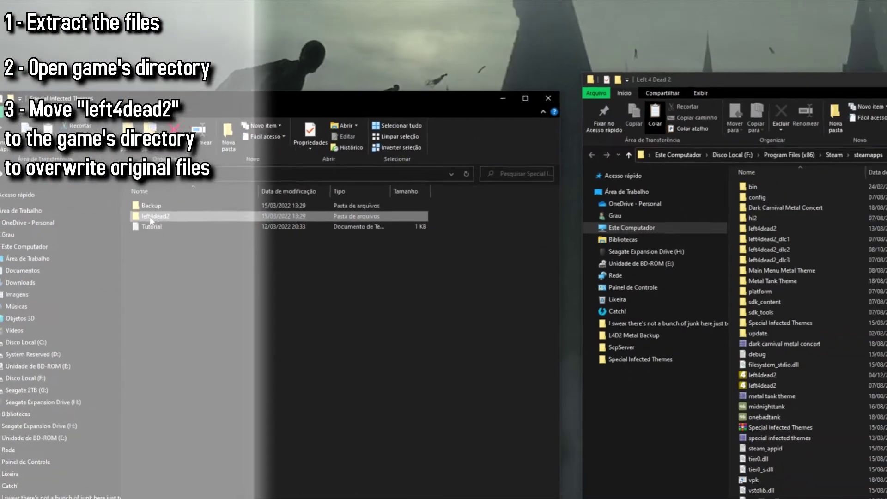
Drop the mod's left4dead2 folder into the game directory, replacing existing files
{"action": "left_click_drag", "start_coordinate": [424, 204], "coordinate": [196, 227]}
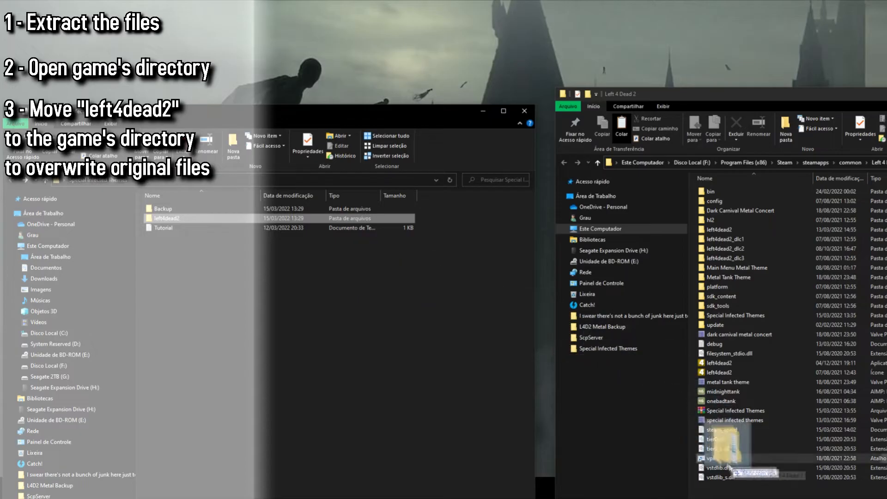
{"action": "left_click_drag", "start_coordinate": [748, 485], "coordinate": [749, 493]}
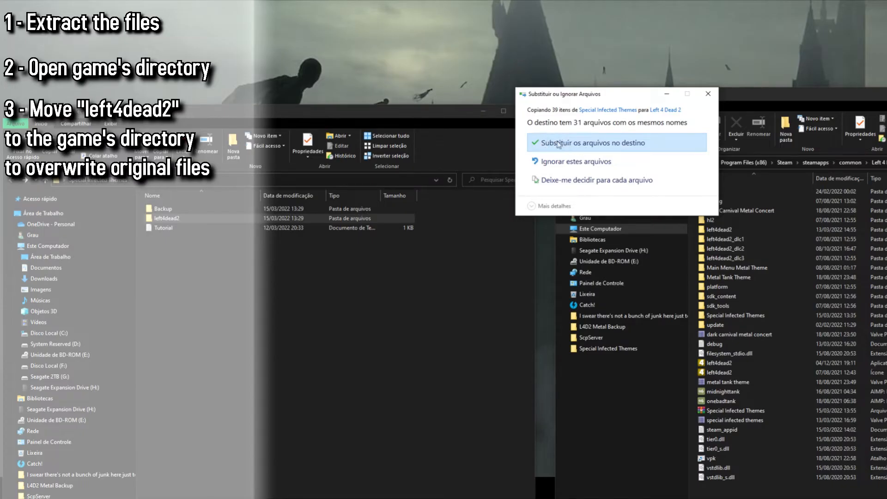
{"action": "left_click", "coordinate": [563, 144]}
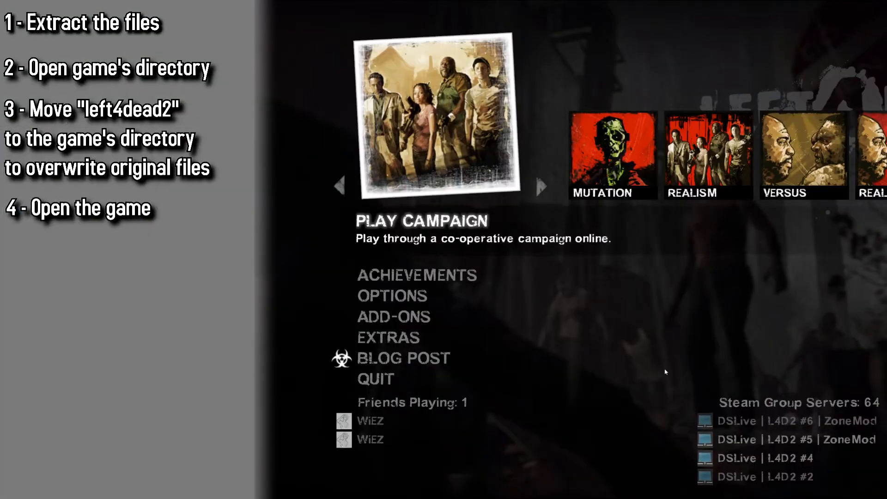
Enable Allow Developer Console in Keyboard/Mouse options and bring up the console
{"action": "left_click", "coordinate": [416, 297]}
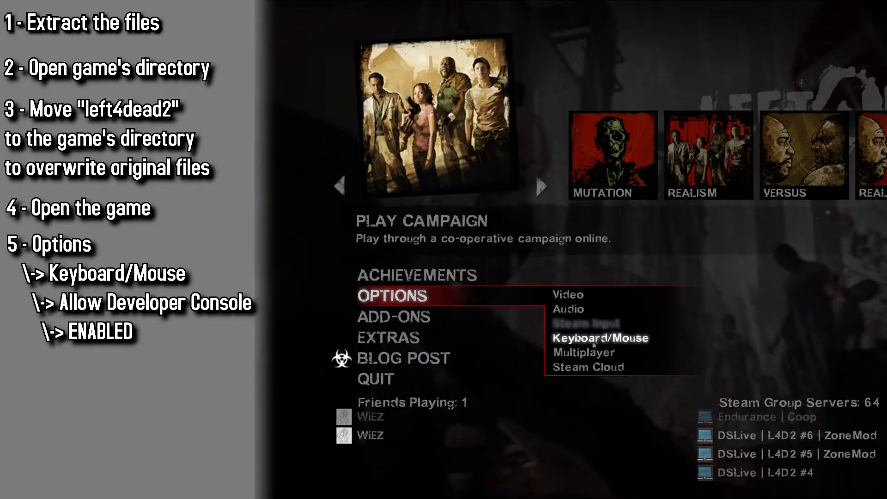
{"action": "left_click", "coordinate": [587, 340]}
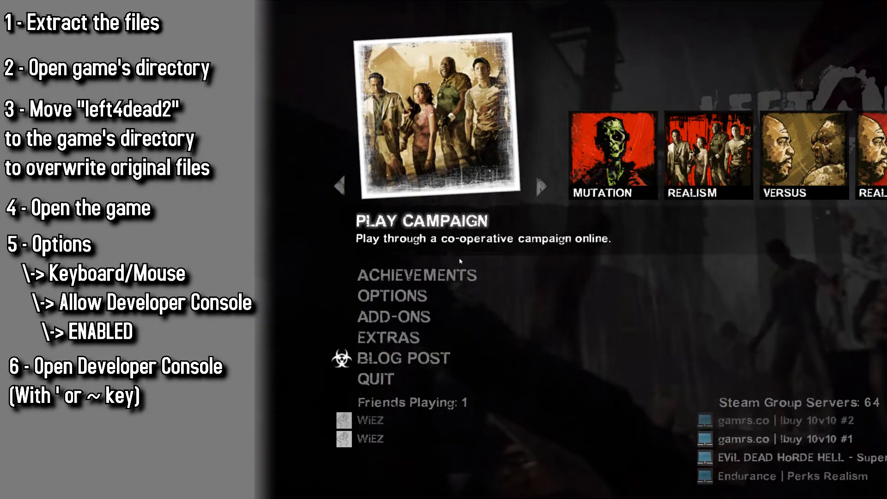
{"action": "key", "text": "grave"}
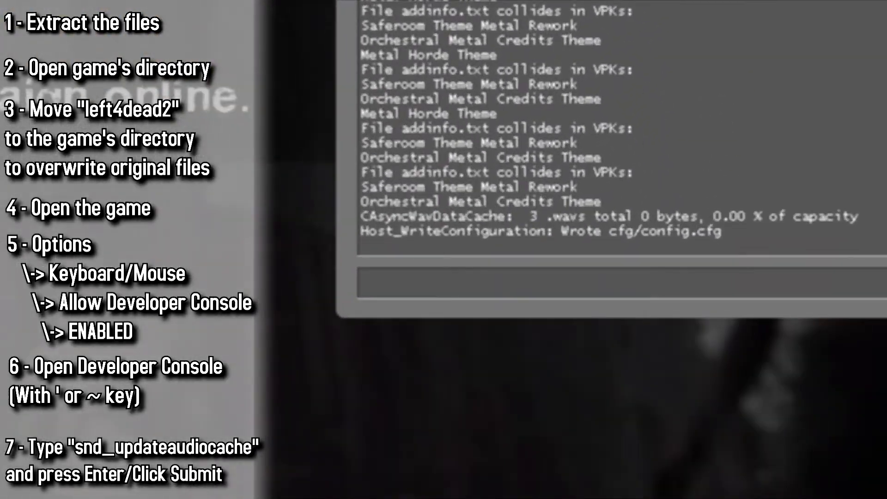
{"action": "type", "text": "s"}
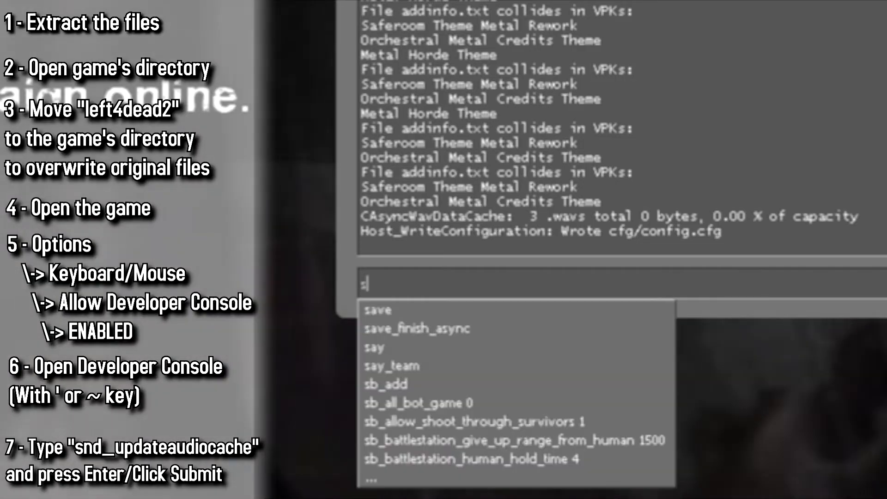
{"action": "type", "text": "nd_u"}
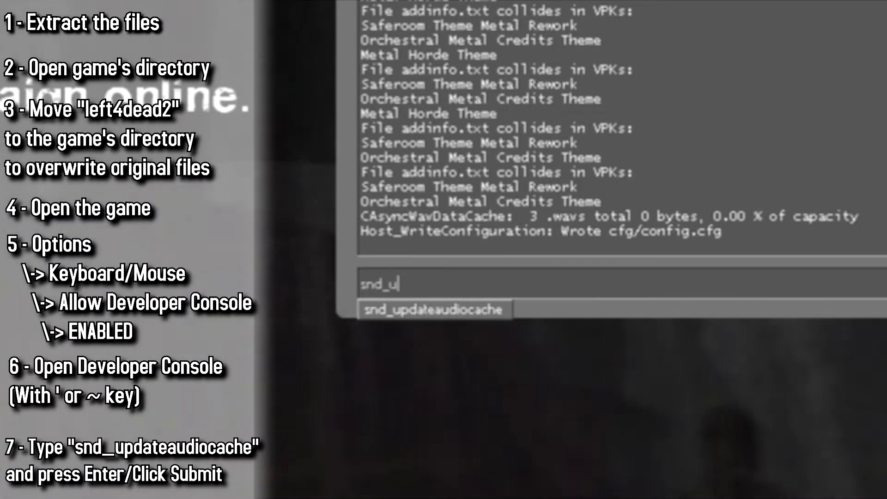
{"action": "type", "text": "pdateaudi"}
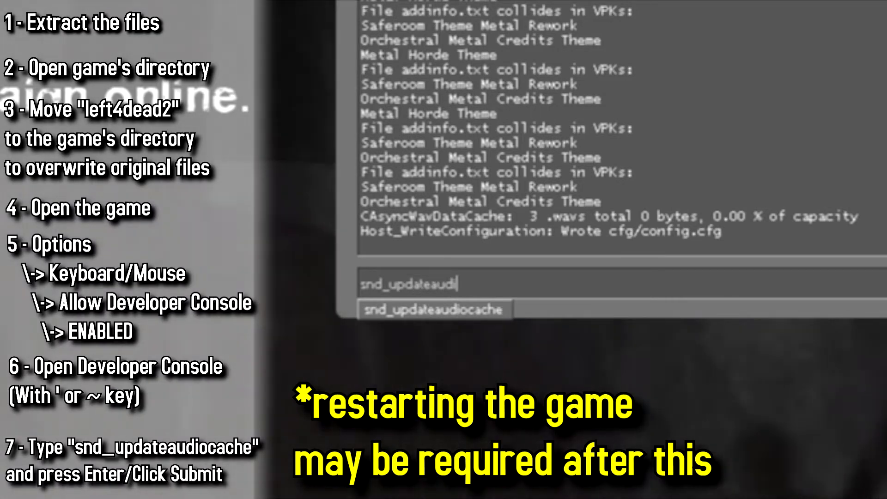
{"action": "type", "text": "ocache"}
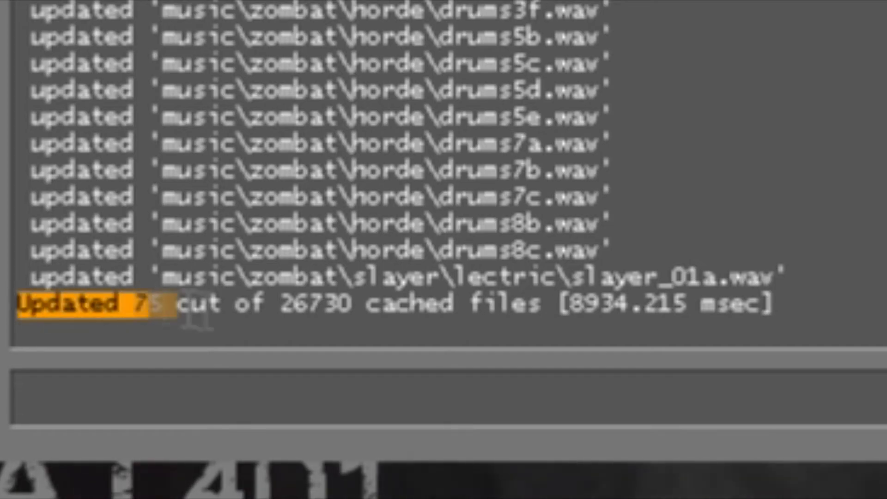
Highlight the cached-files summary line in the console log, then clear the highlight
{"action": "left_click_drag", "start_coordinate": [240, 305], "coordinate": [309, 306]}
{"action": "left_click_drag", "start_coordinate": [455, 305], "coordinate": [775, 305]}
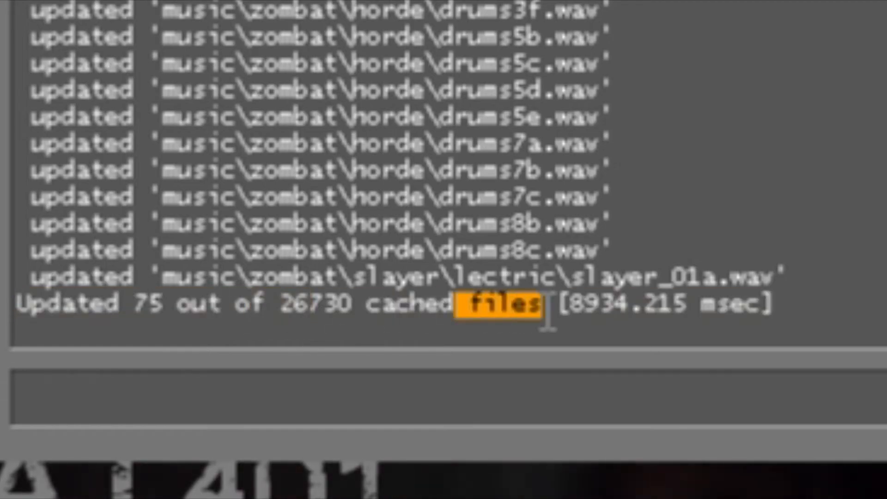
{"action": "left_click", "coordinate": [335, 279]}
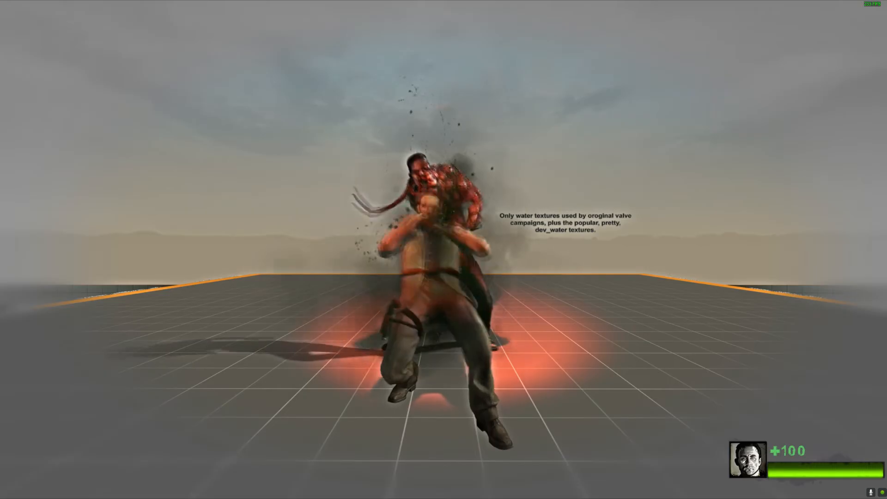